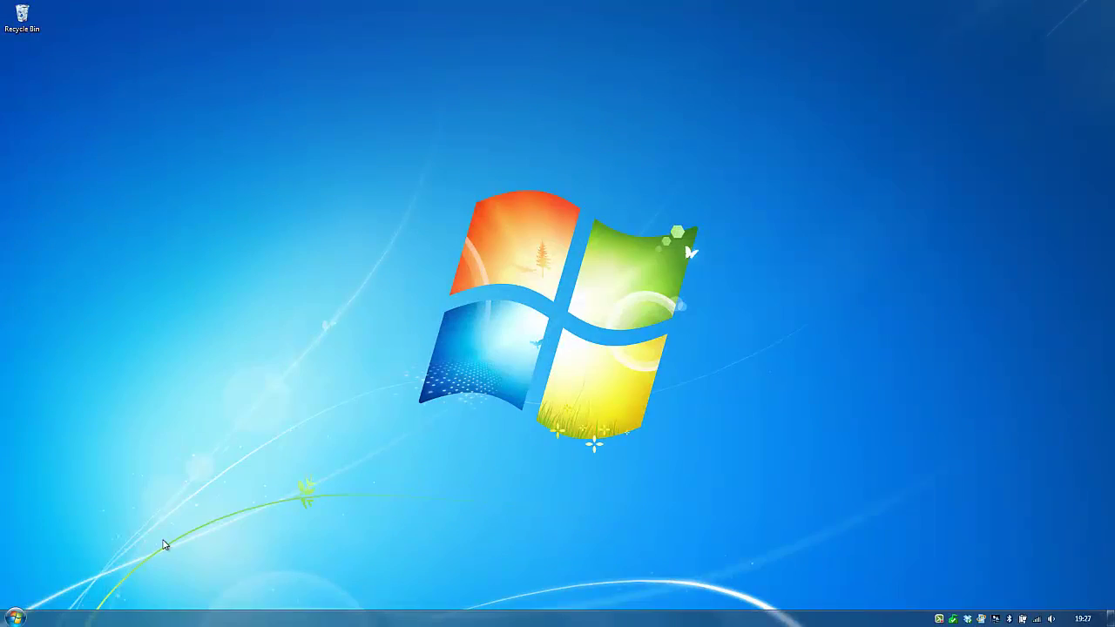
- Launch Internet Explorer from the Start menu, opening on the Google UK homepage
{"action": "left_click", "coordinate": [17, 618]}
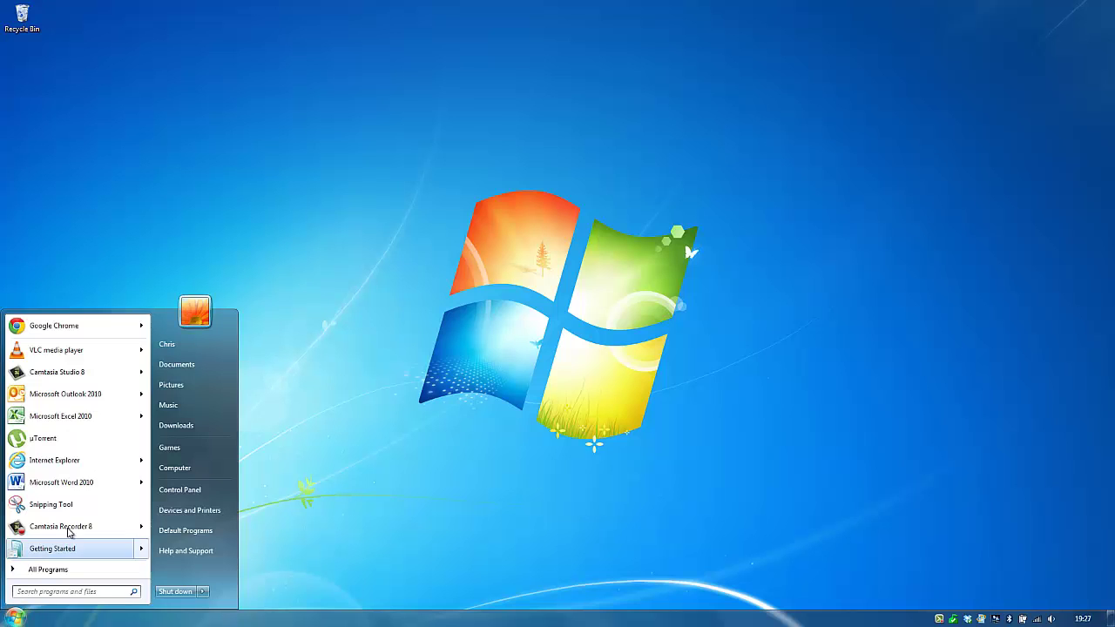
{"action": "left_click", "coordinate": [103, 466]}
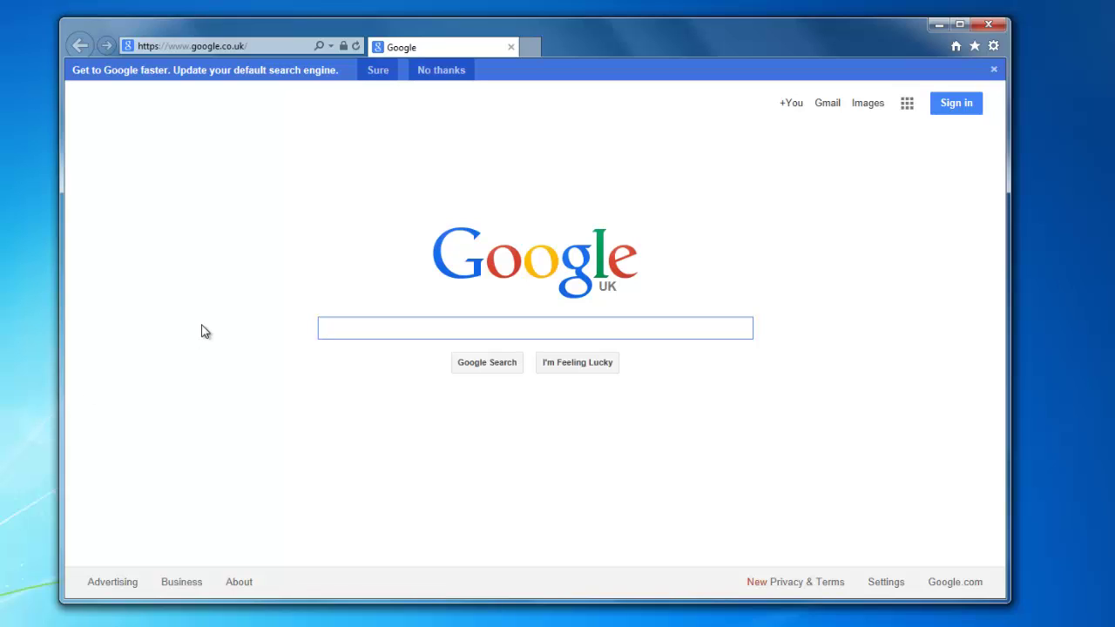
- Decline the 'Get to Google faster' default search engine banner with No thanks
{"action": "left_click", "coordinate": [454, 166]}
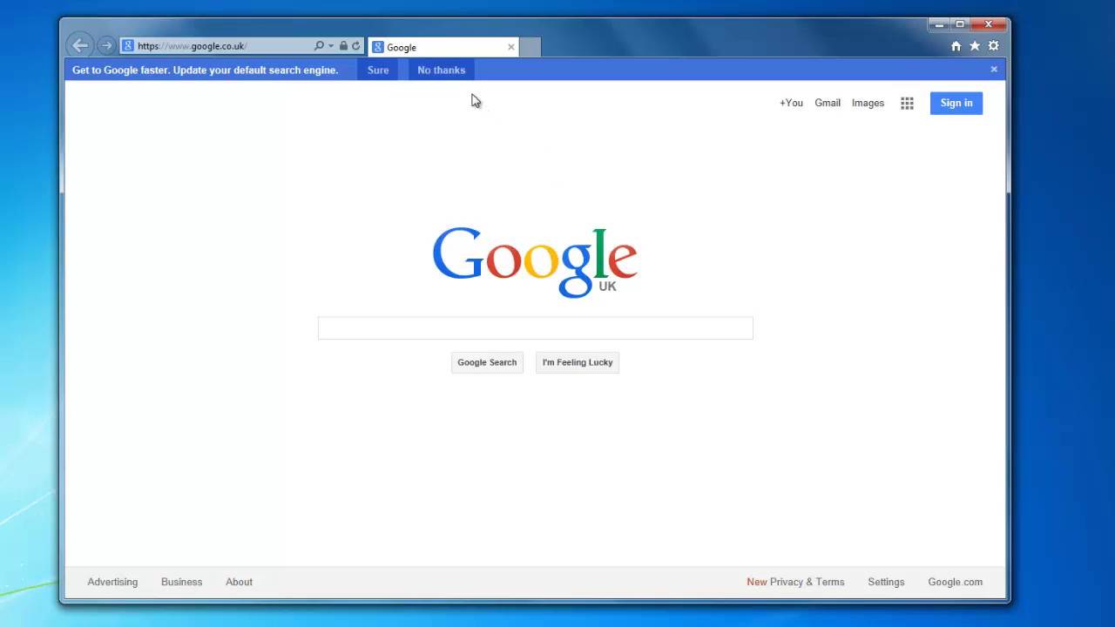
{"action": "left_click", "coordinate": [441, 70]}
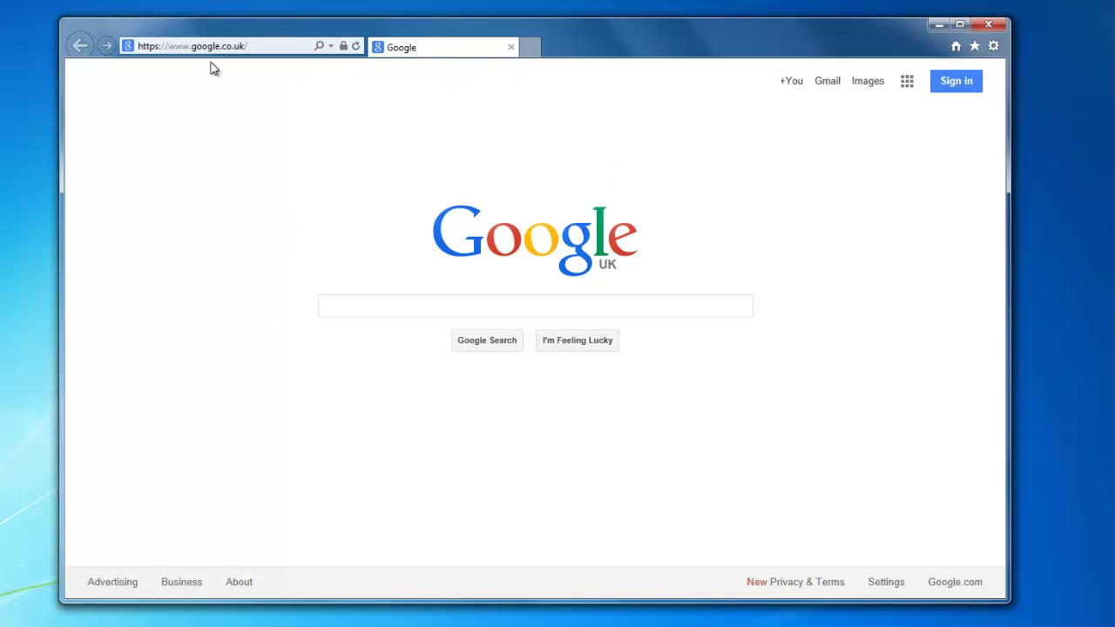
{"action": "left_click", "coordinate": [269, 47]}
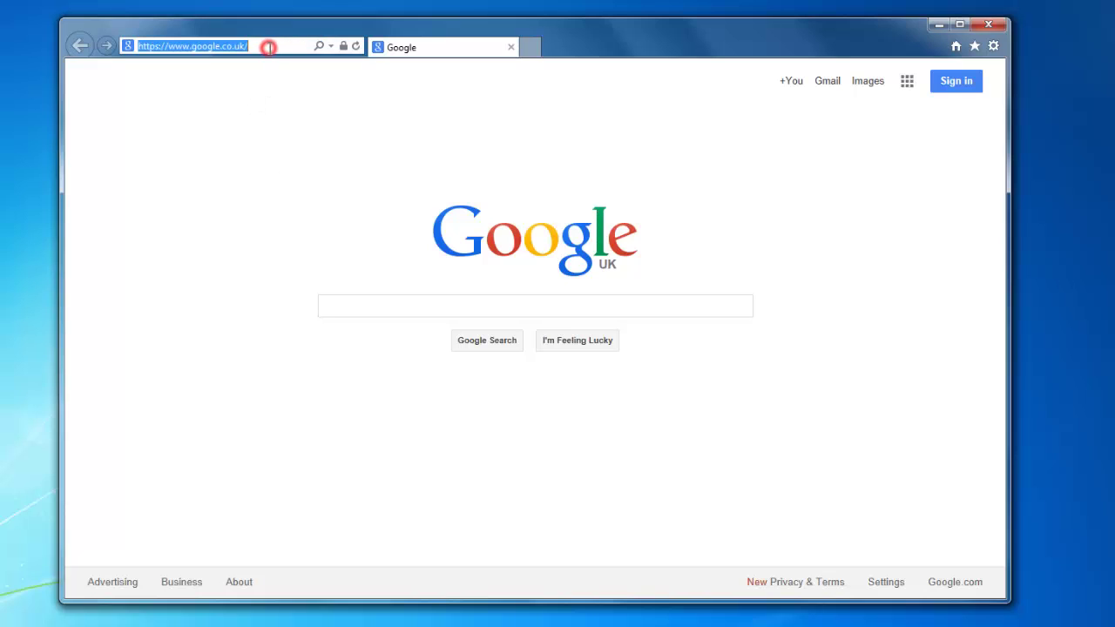
{"action": "key", "text": "BackSpace"}
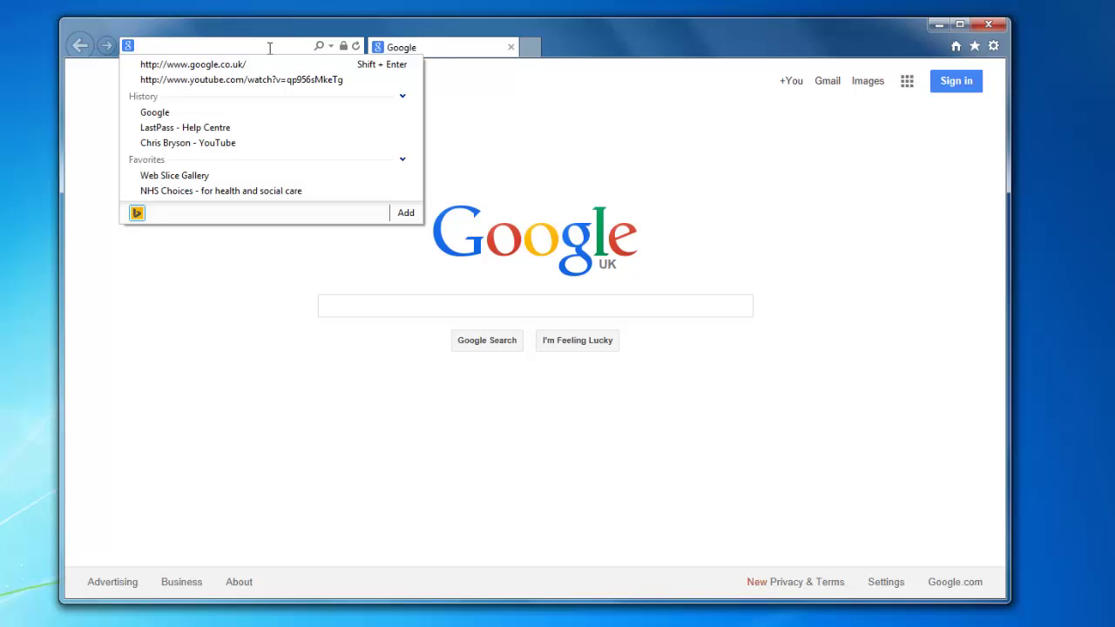
{"action": "type", "text": "test"}
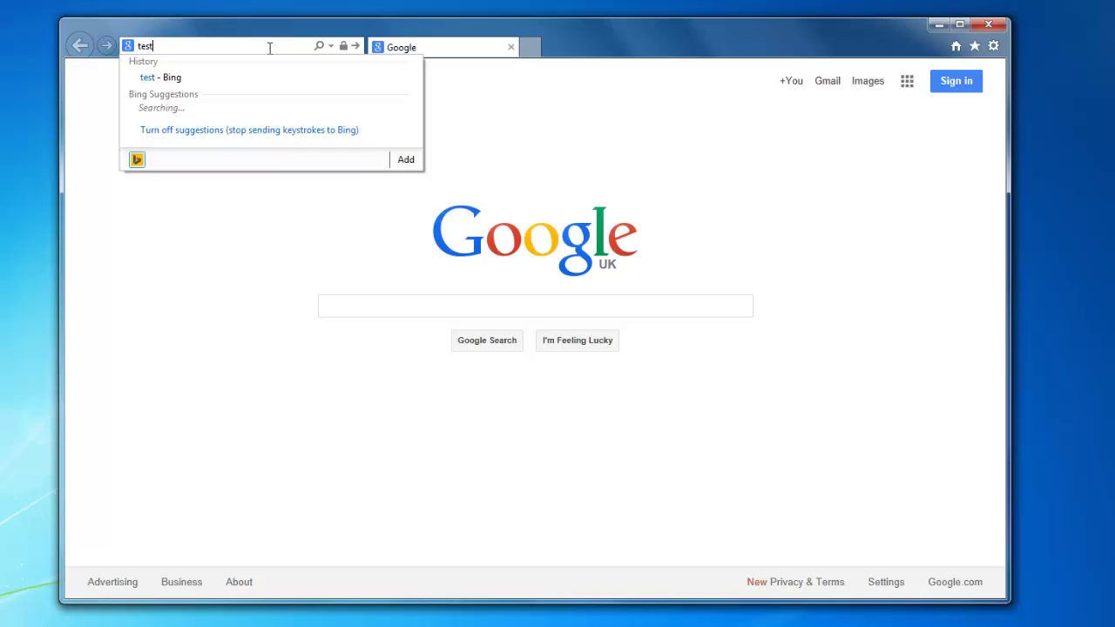
{"action": "key", "text": "Return"}
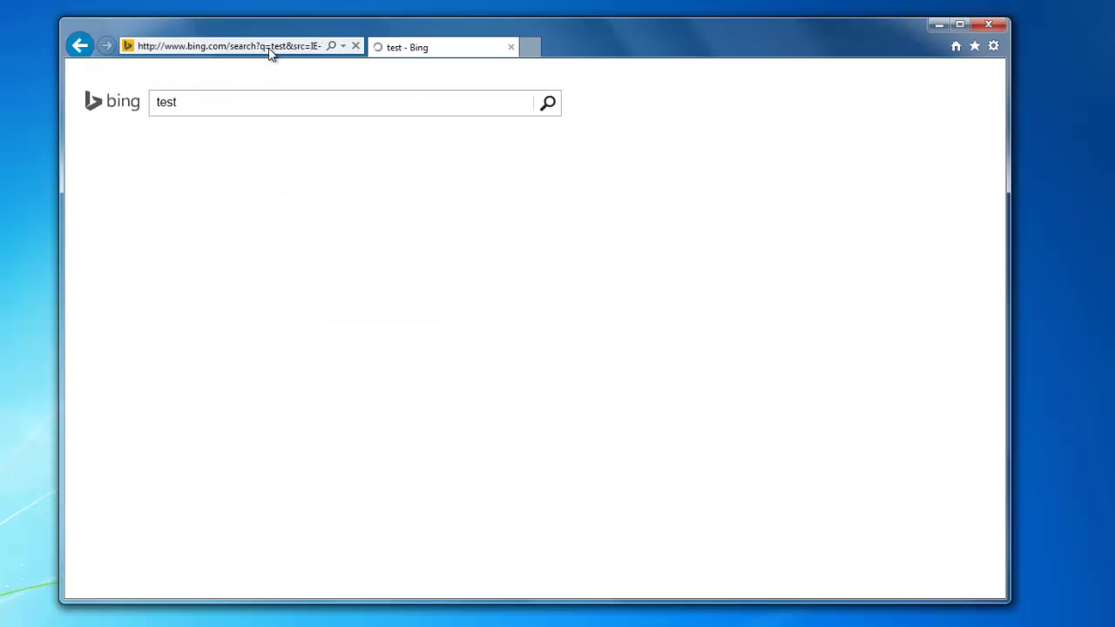
{"action": "left_click", "coordinate": [956, 45]}
{"action": "left_click", "coordinate": [273, 44]}
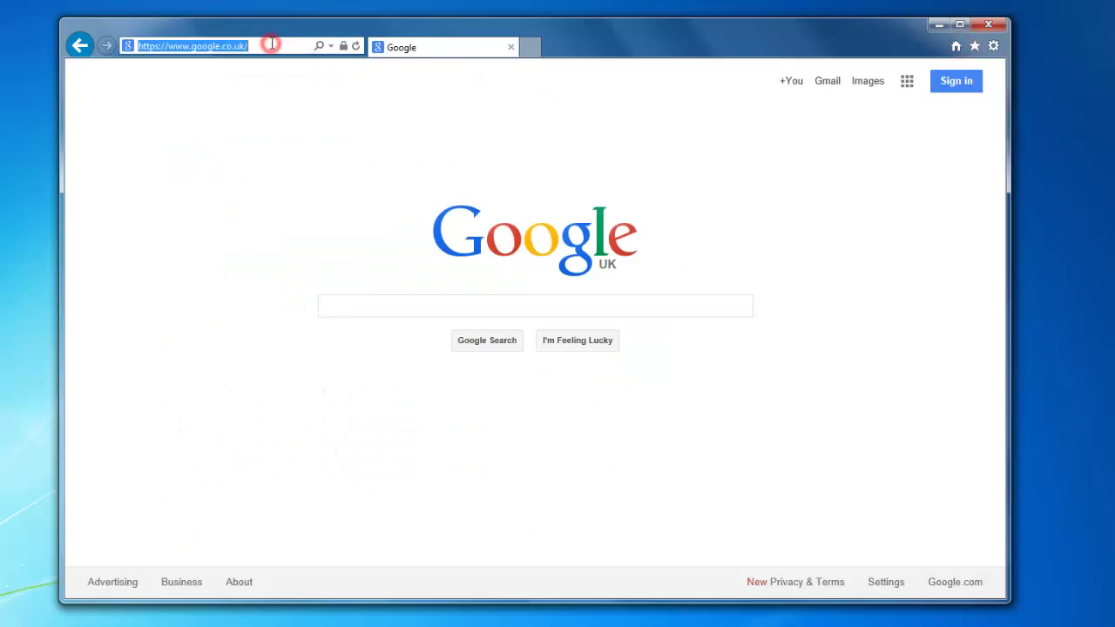
{"action": "type", "text": "speed test"}
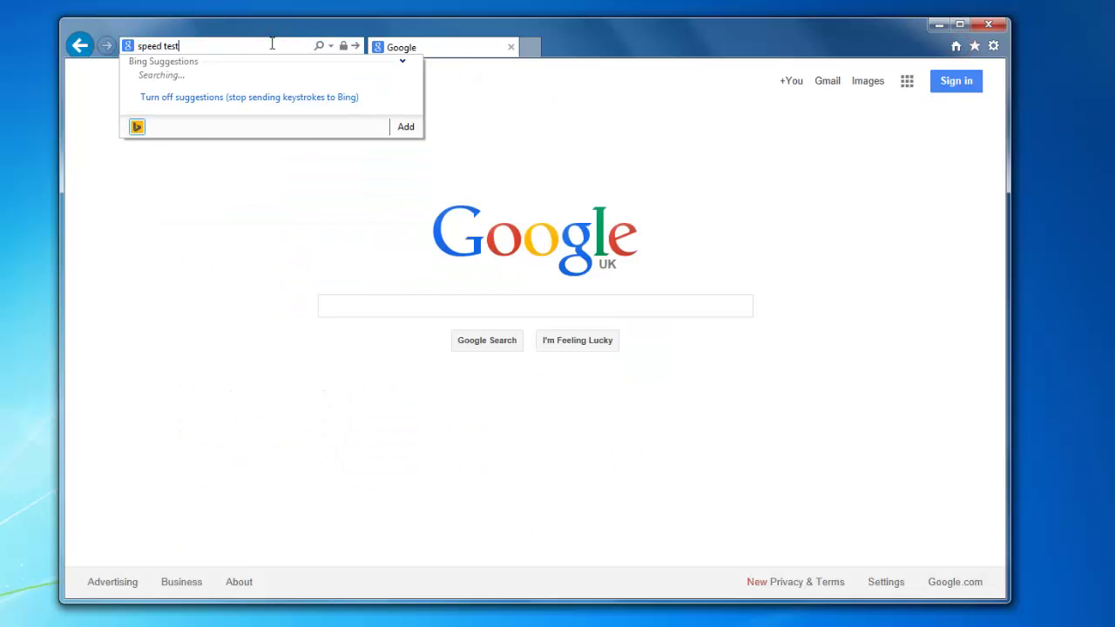
{"action": "key", "text": "Return"}
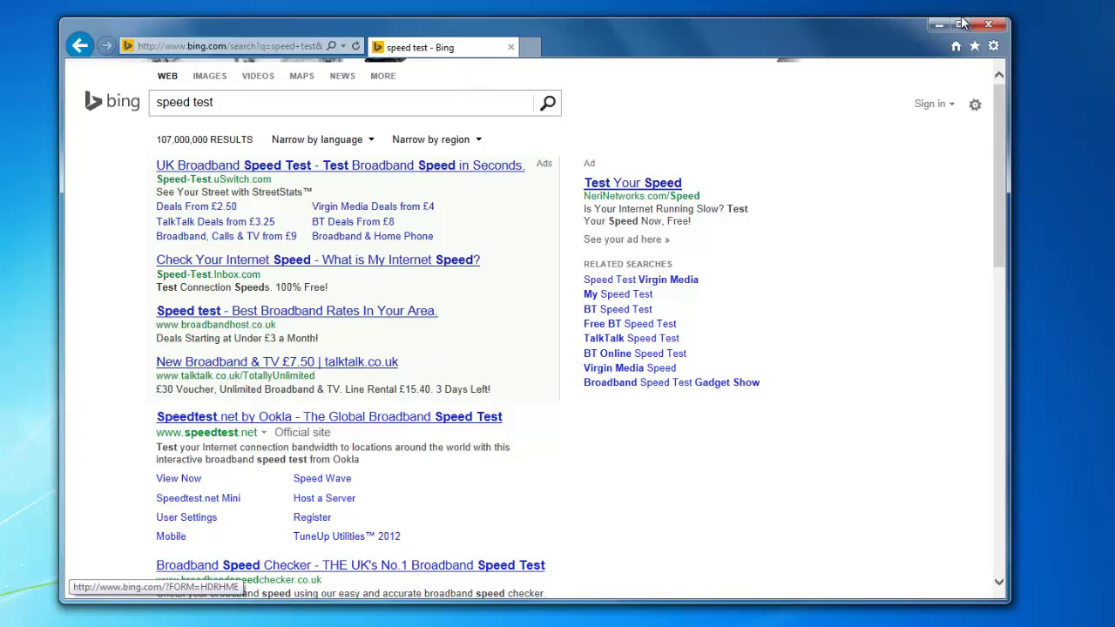
{"action": "left_click", "coordinate": [957, 47]}
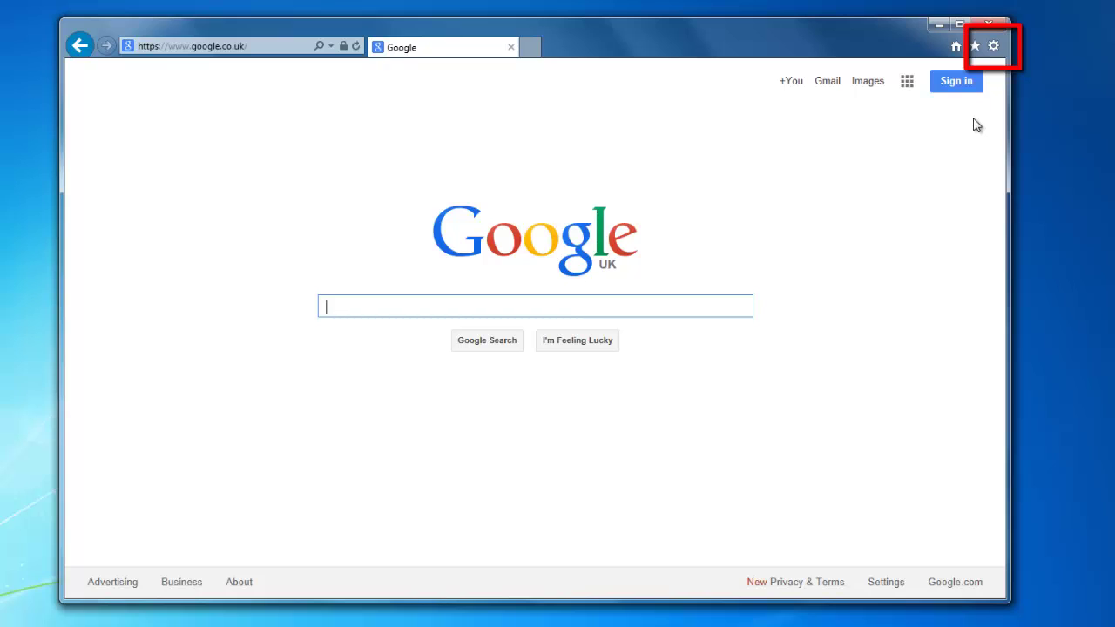
- Show Manage Add-ons' Search Providers list, where Bing is the only default provider
{"action": "left_click", "coordinate": [995, 48]}
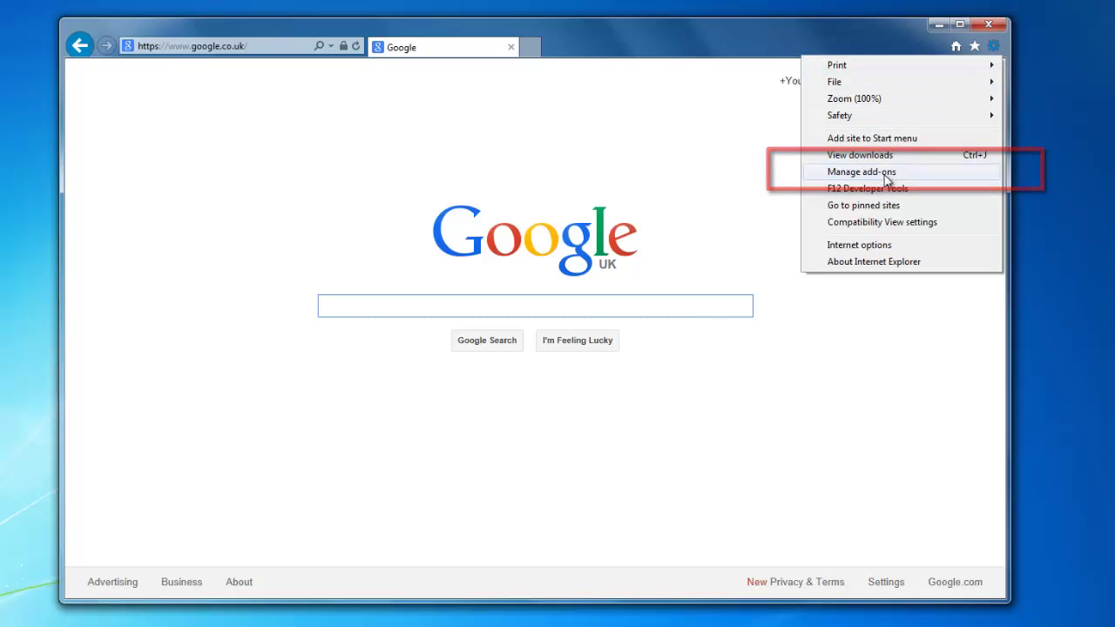
{"action": "left_click", "coordinate": [884, 173]}
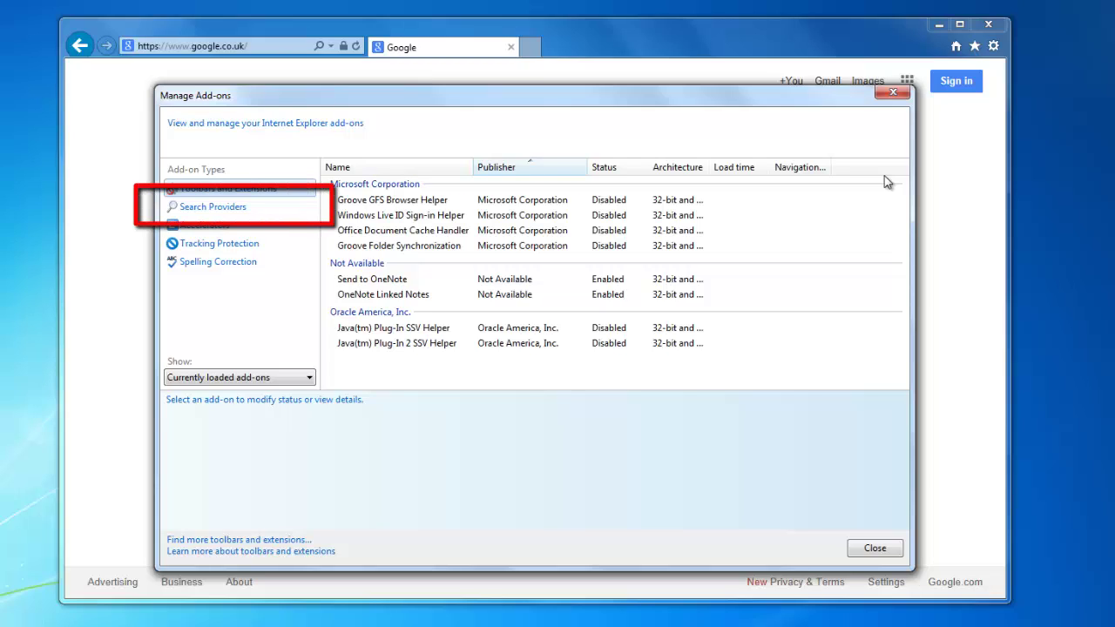
{"action": "left_click", "coordinate": [215, 209]}
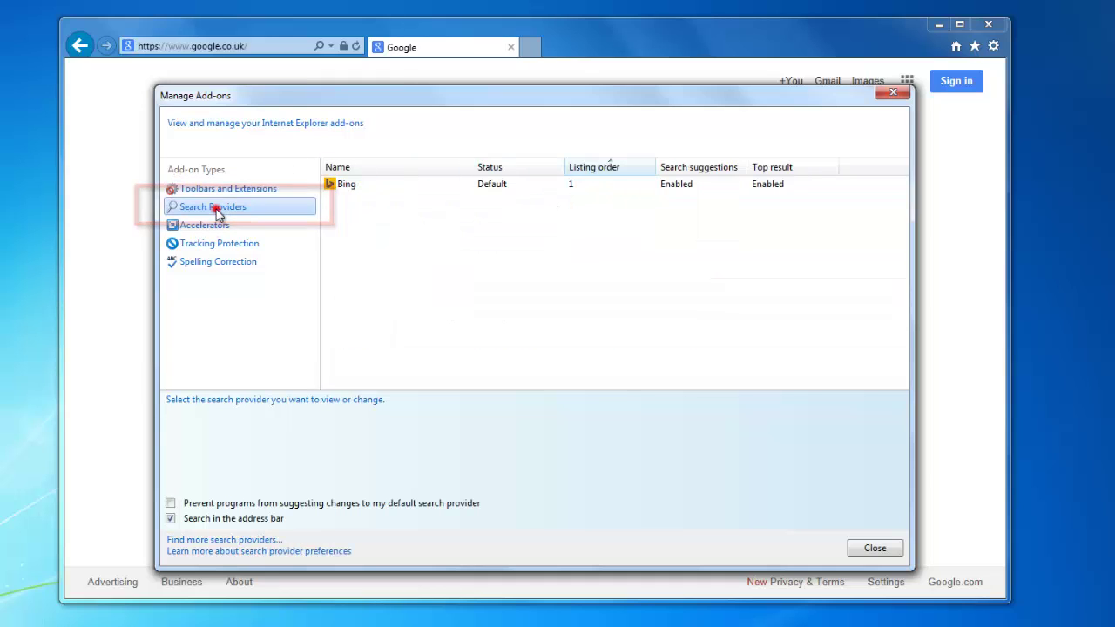
- Go from Search Providers to the Internet Explorer Gallery via 'Find more search providers...'
{"action": "left_click", "coordinate": [357, 187]}
{"action": "left_click", "coordinate": [419, 234]}
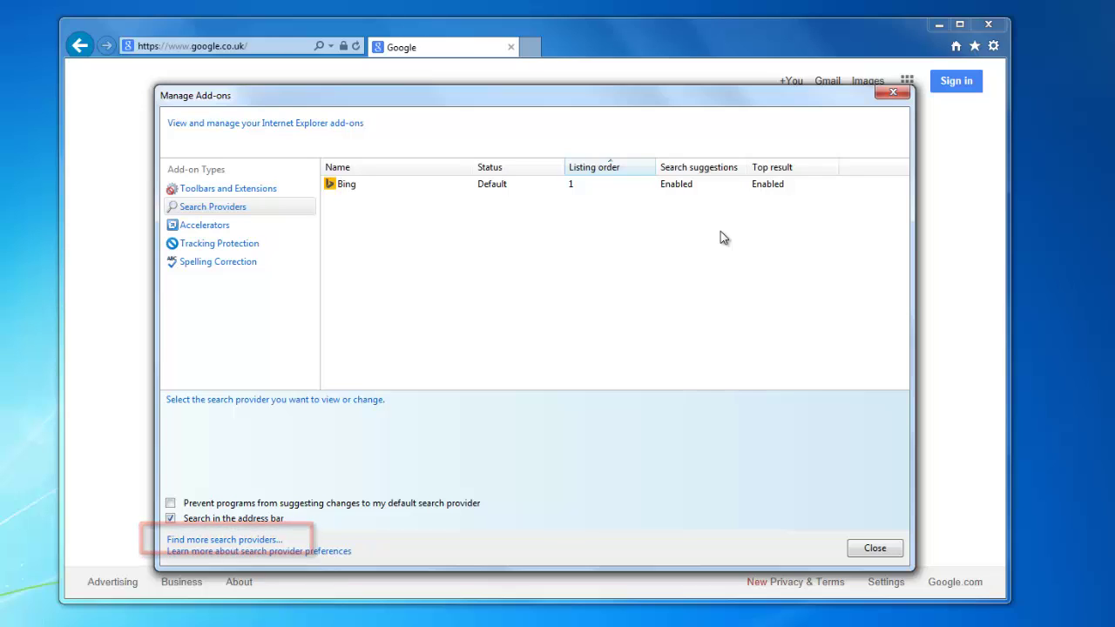
{"action": "left_click", "coordinate": [253, 540]}
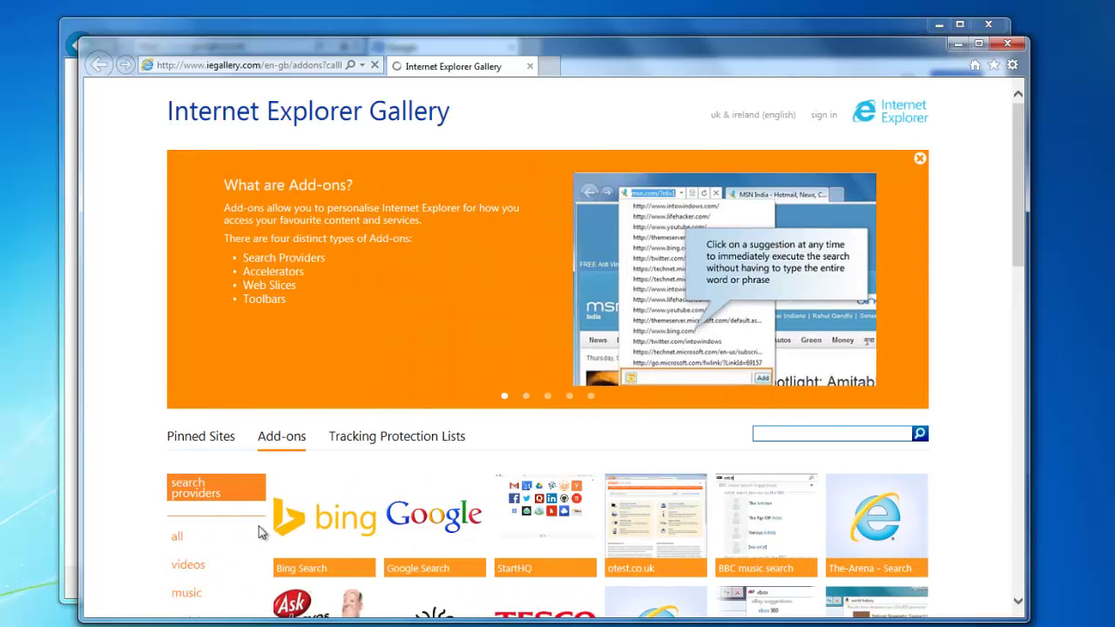
- Open the Google Search tile's detail page in the Internet Explorer Gallery
{"action": "scroll", "coordinate": [601, 352], "scroll_direction": "down", "scroll_amount": 5}
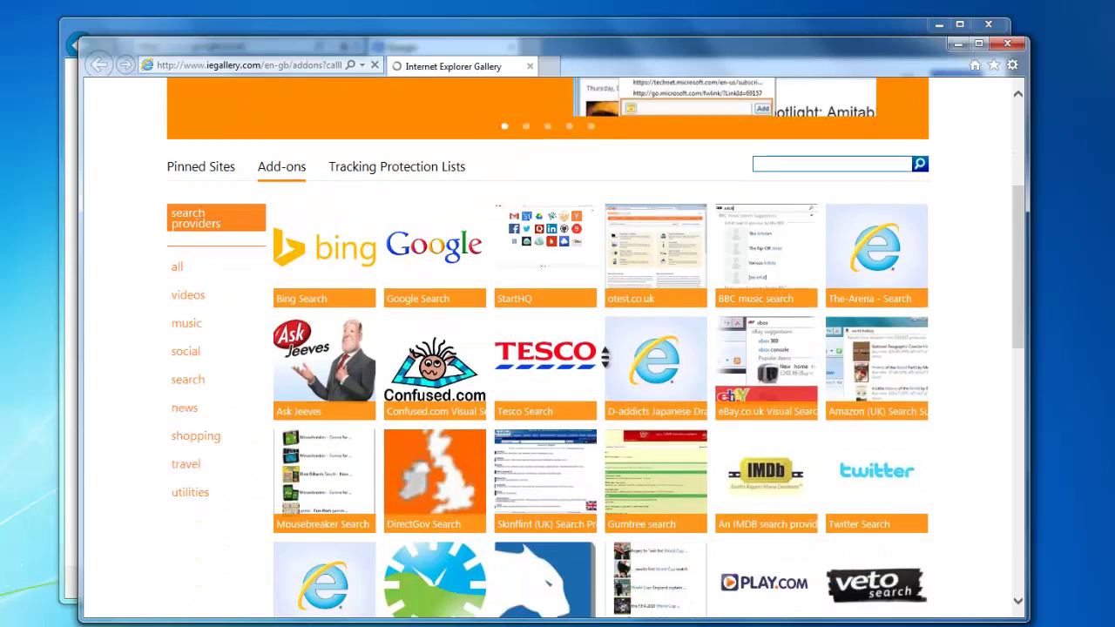
{"action": "left_click", "coordinate": [428, 170]}
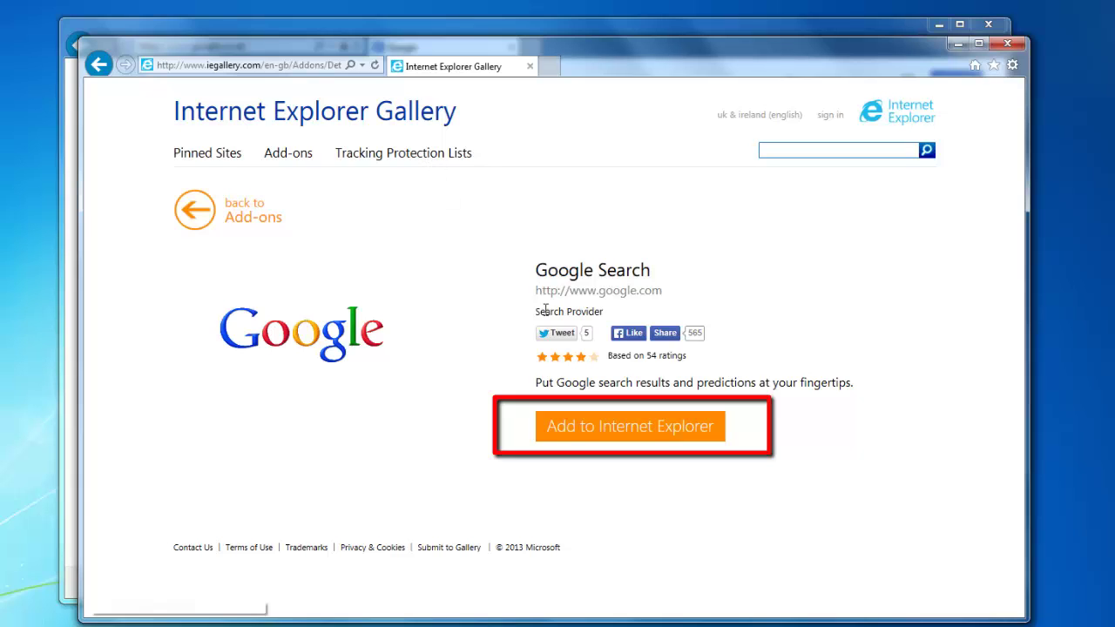
- Add Google Search with 'Make this my default search provider' ticked, then close the gallery
{"action": "left_click", "coordinate": [631, 426]}
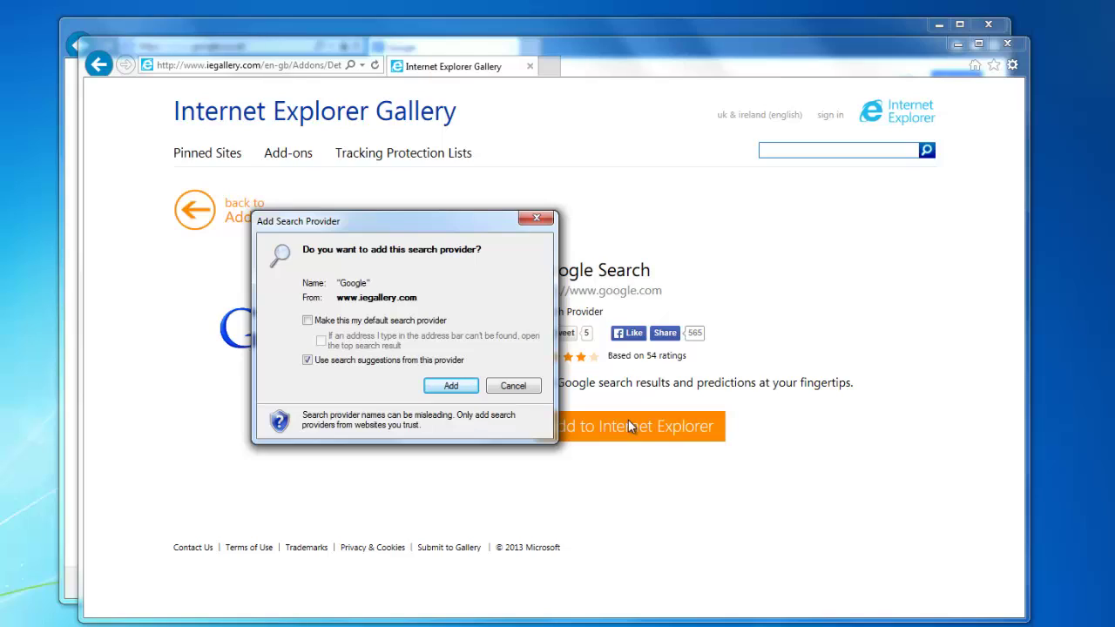
{"action": "left_click", "coordinate": [378, 322]}
{"action": "left_click", "coordinate": [452, 387]}
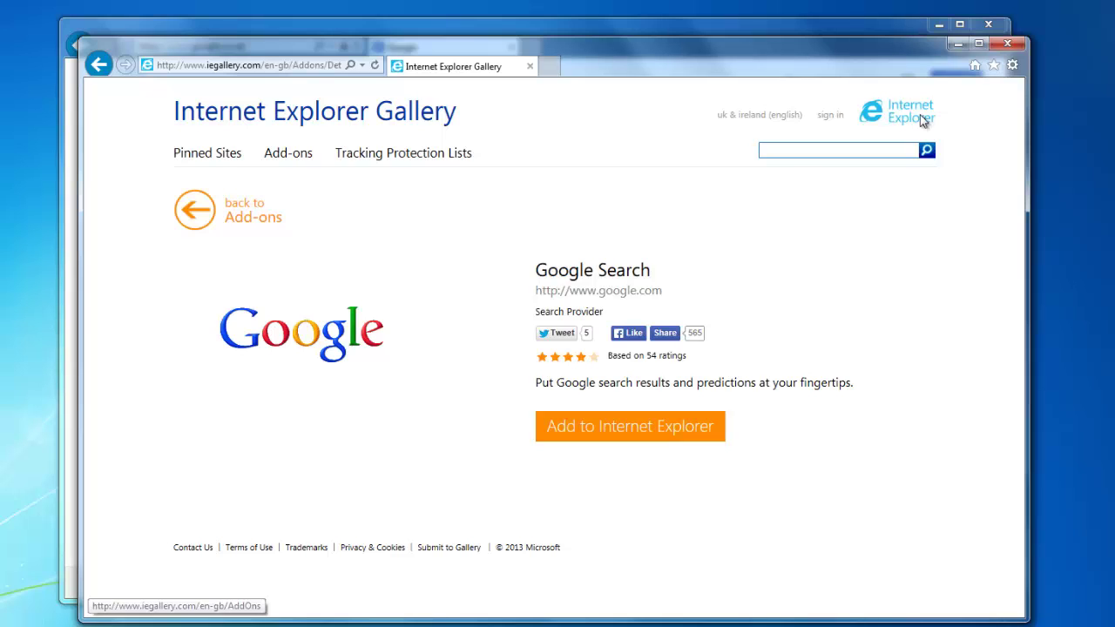
{"action": "left_click", "coordinate": [1006, 44]}
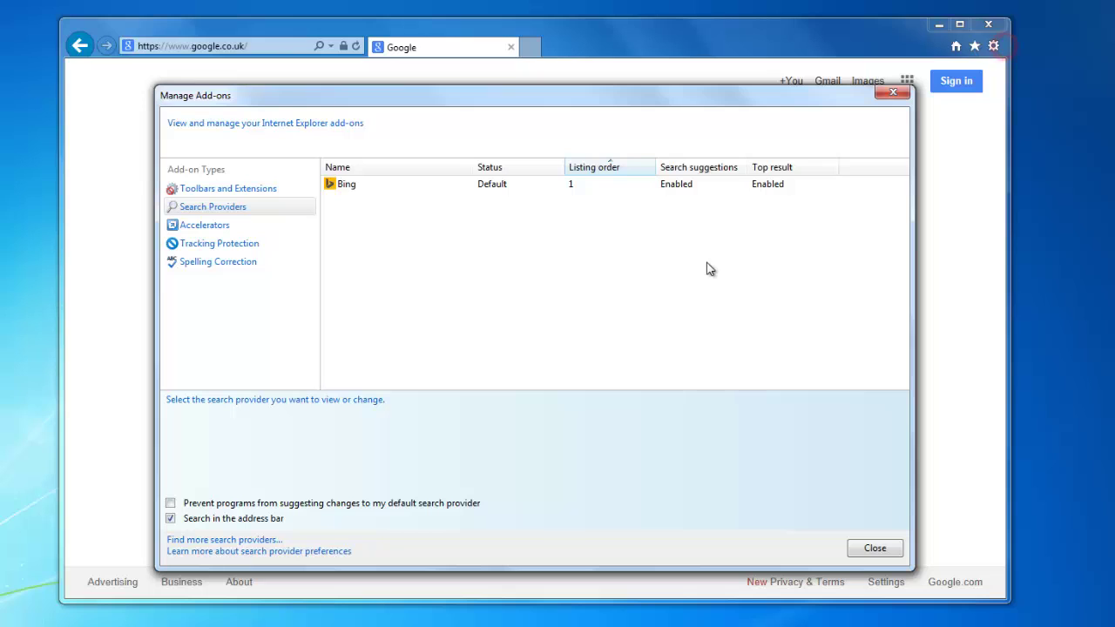
- Recheck Manage Add-ons' Search Providers to verify Google is Default alongside Bing, then close it
{"action": "left_click", "coordinate": [865, 545]}
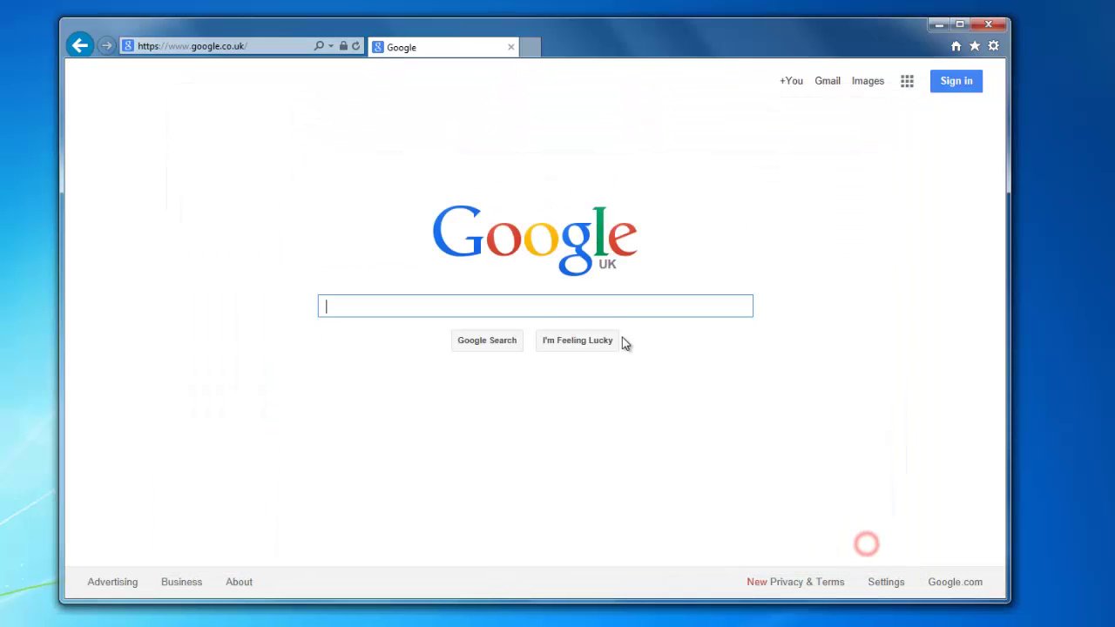
{"action": "left_click", "coordinate": [395, 470]}
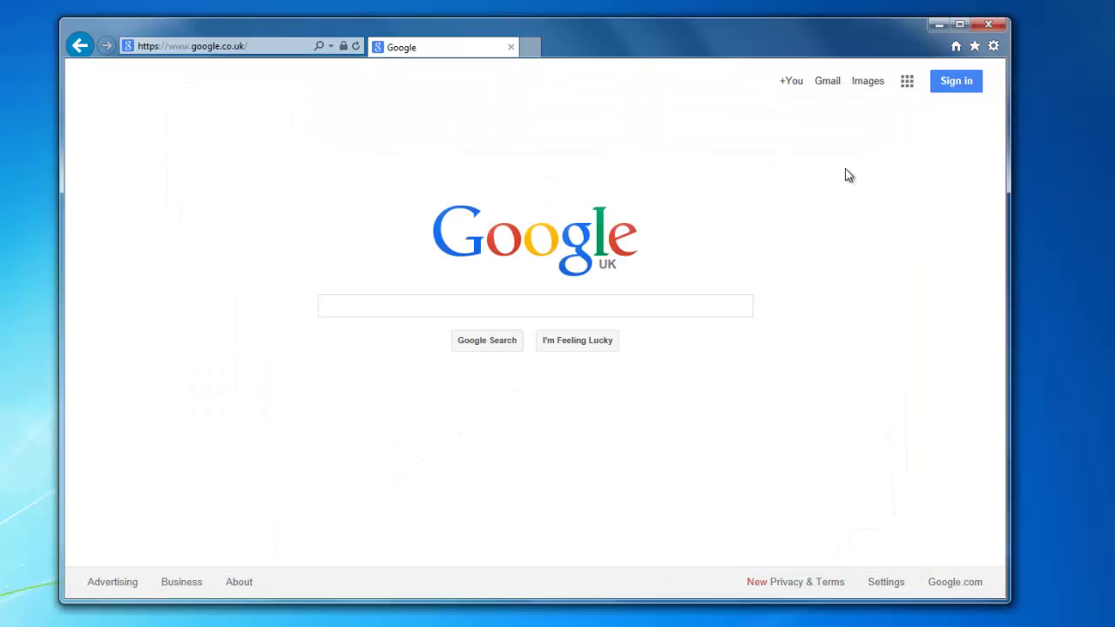
{"action": "left_click", "coordinate": [994, 46]}
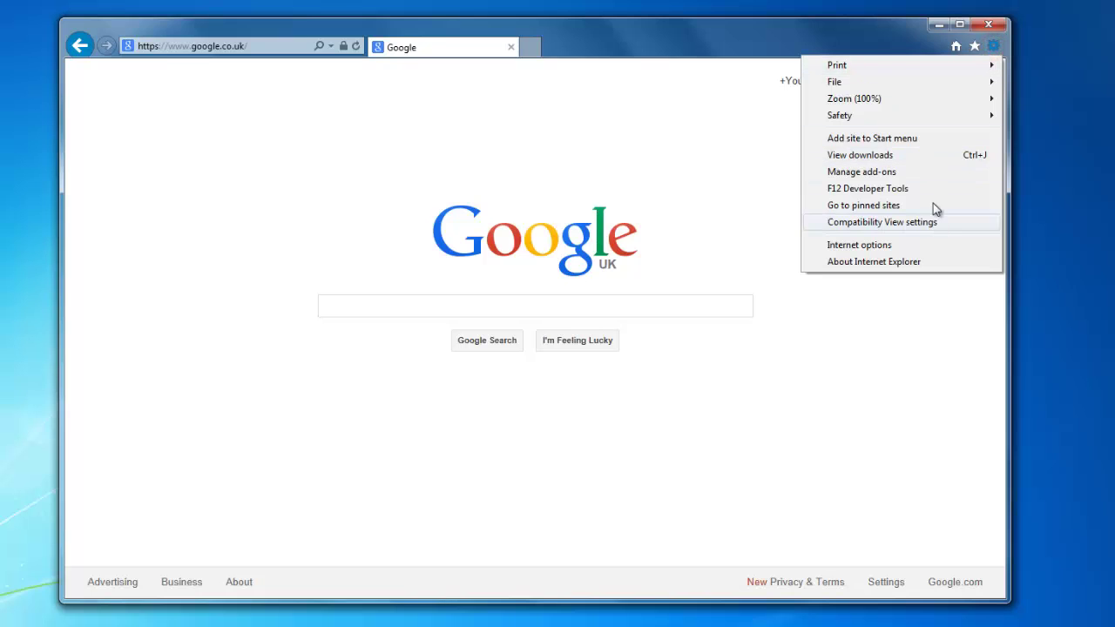
{"action": "left_click", "coordinate": [930, 173]}
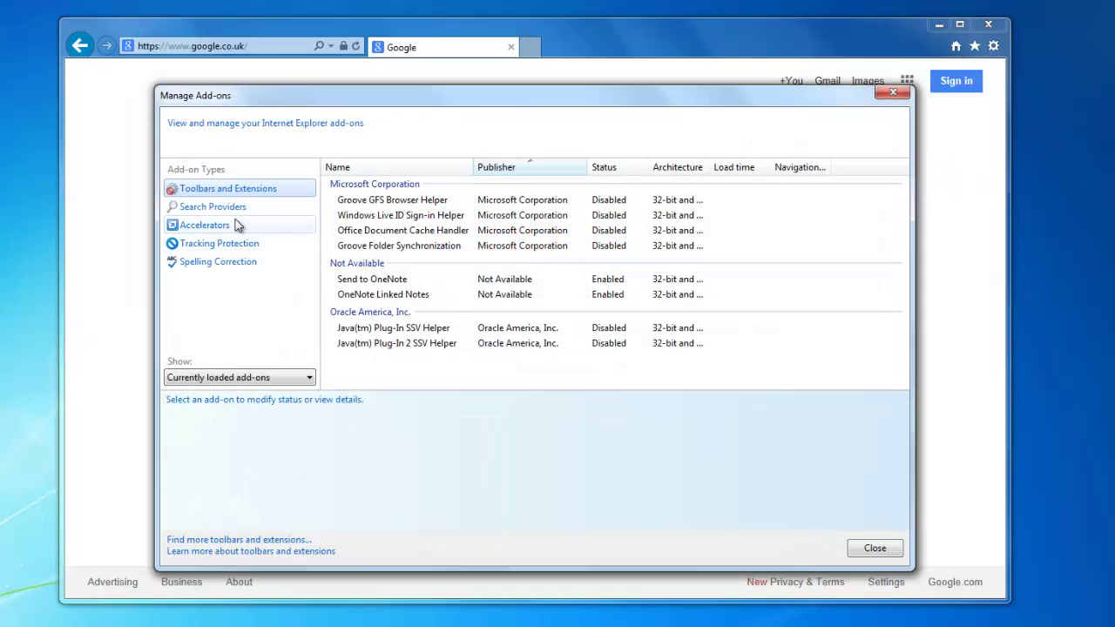
{"action": "left_click", "coordinate": [225, 206]}
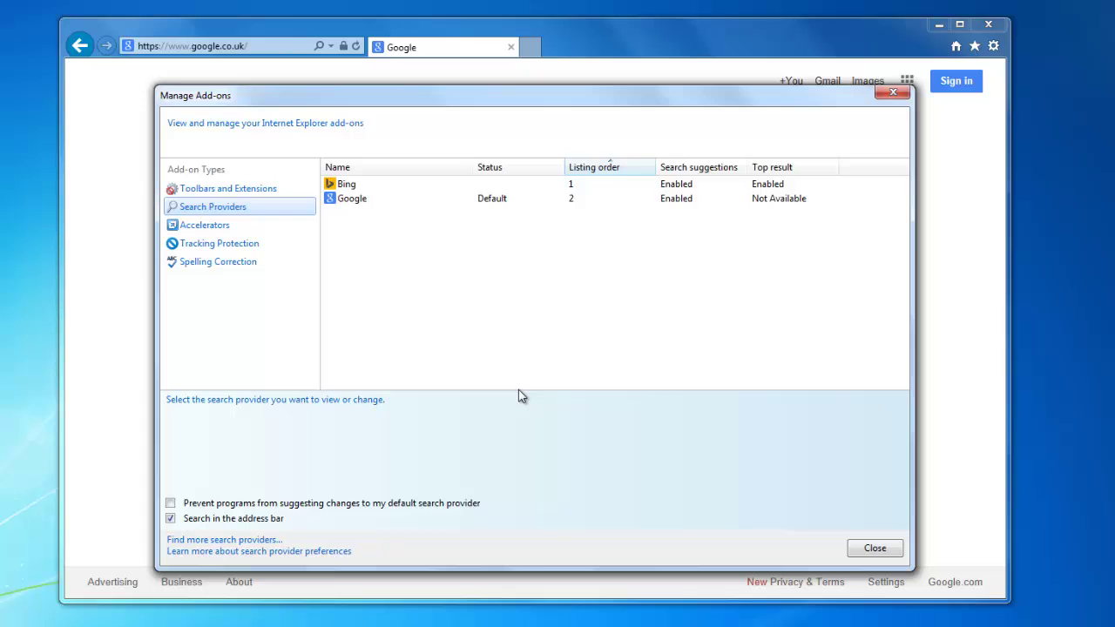
{"action": "left_click", "coordinate": [878, 556]}
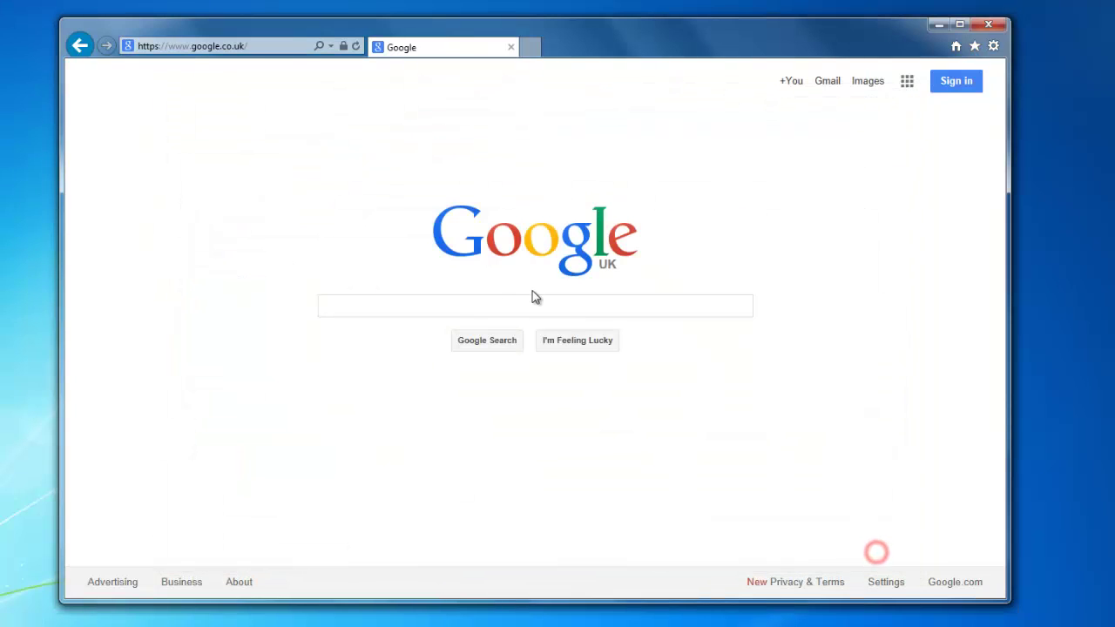
{"action": "left_click", "coordinate": [278, 45]}
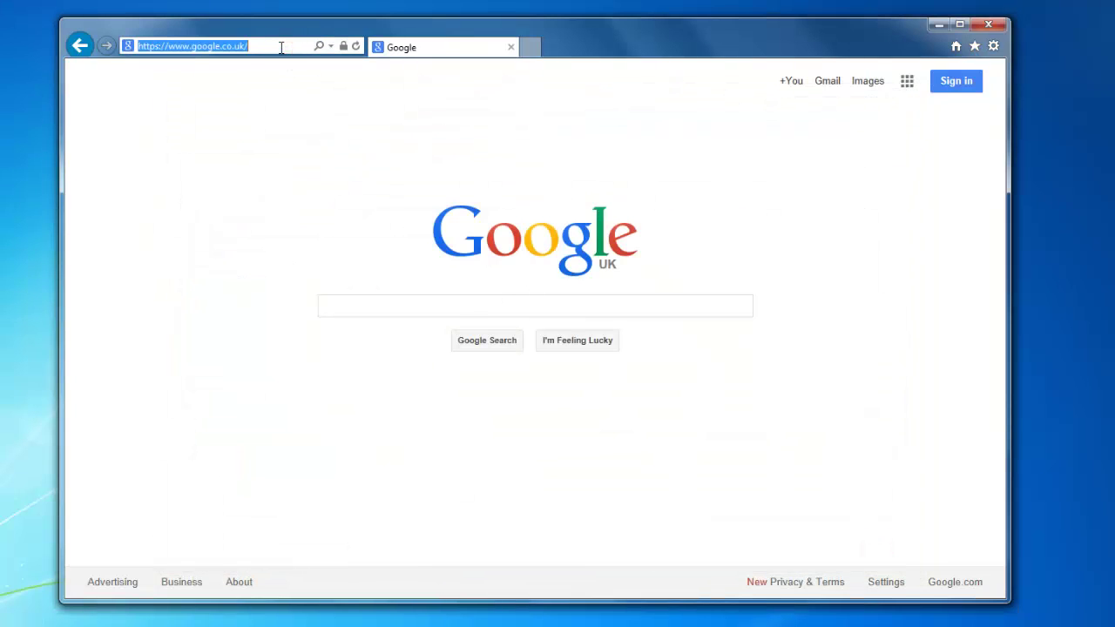
- Search 'test' from the address bar, which still returns Bing results, then reopen Manage Add-ons
{"action": "type", "text": "test"}
{"action": "key", "text": "Return"}
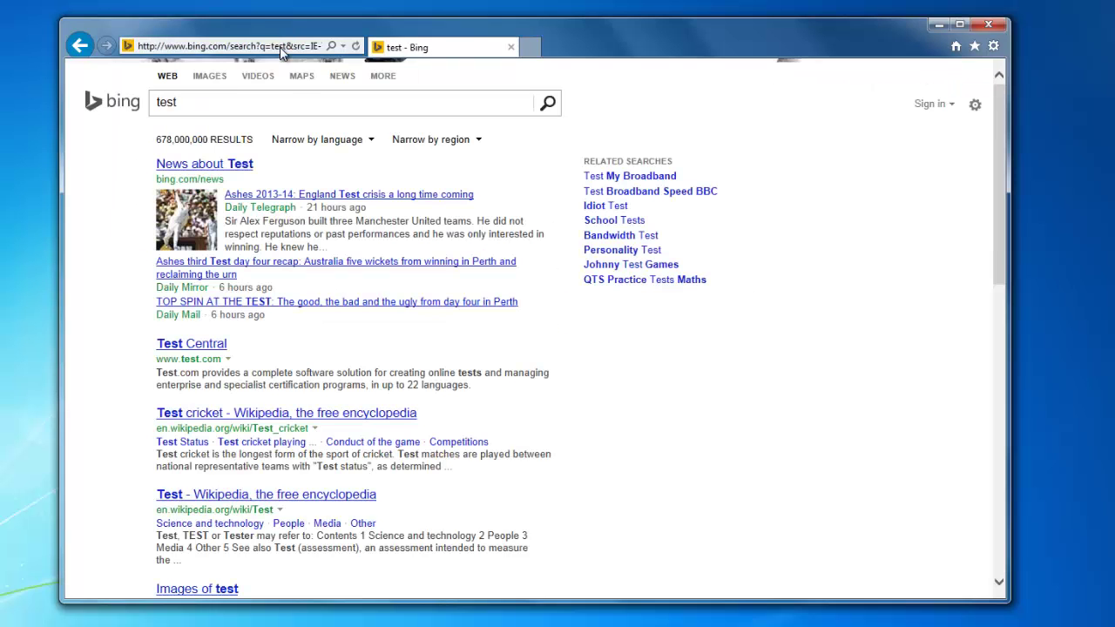
{"action": "left_click", "coordinate": [994, 47]}
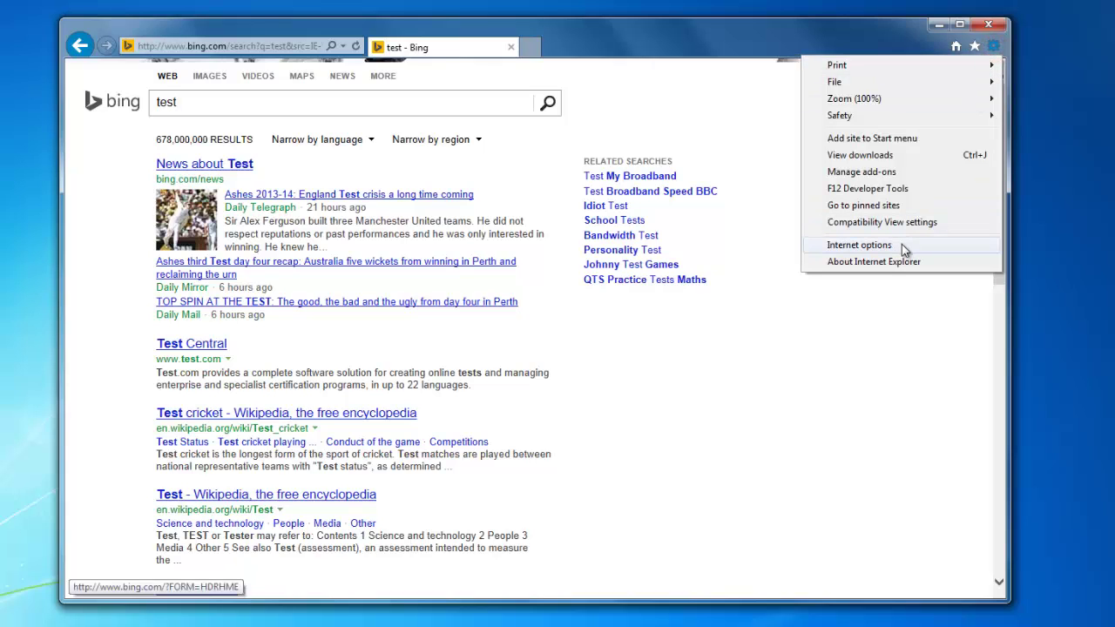
{"action": "left_click", "coordinate": [919, 173]}
- Remove Bing from Search Providers, leaving Google as the sole default, and close Manage Add-ons
{"action": "left_click", "coordinate": [218, 208]}
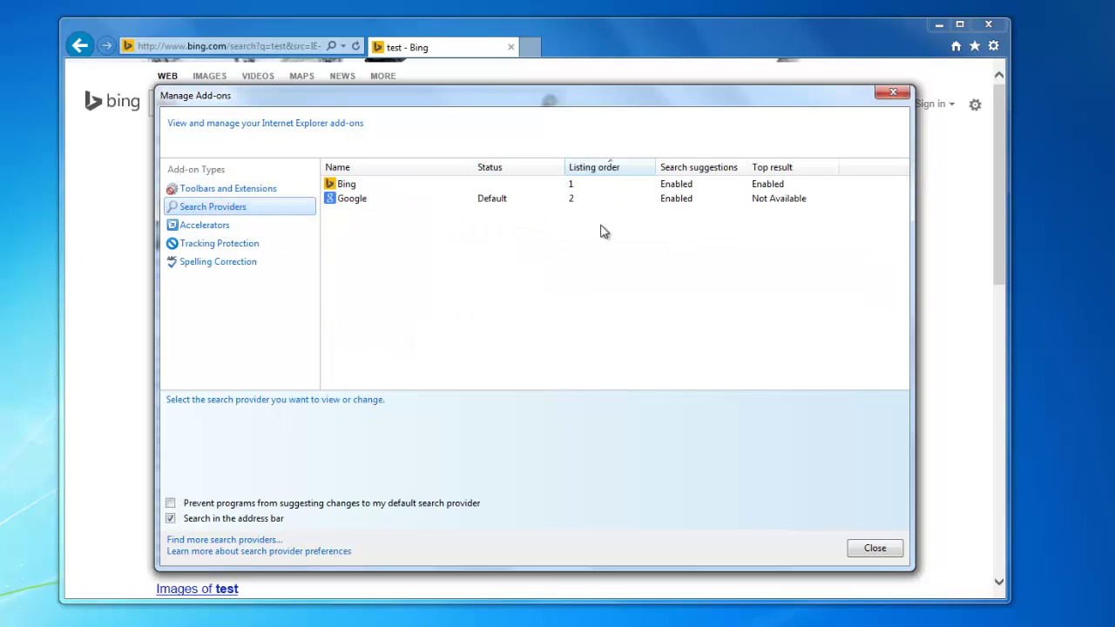
{"action": "left_click", "coordinate": [510, 200]}
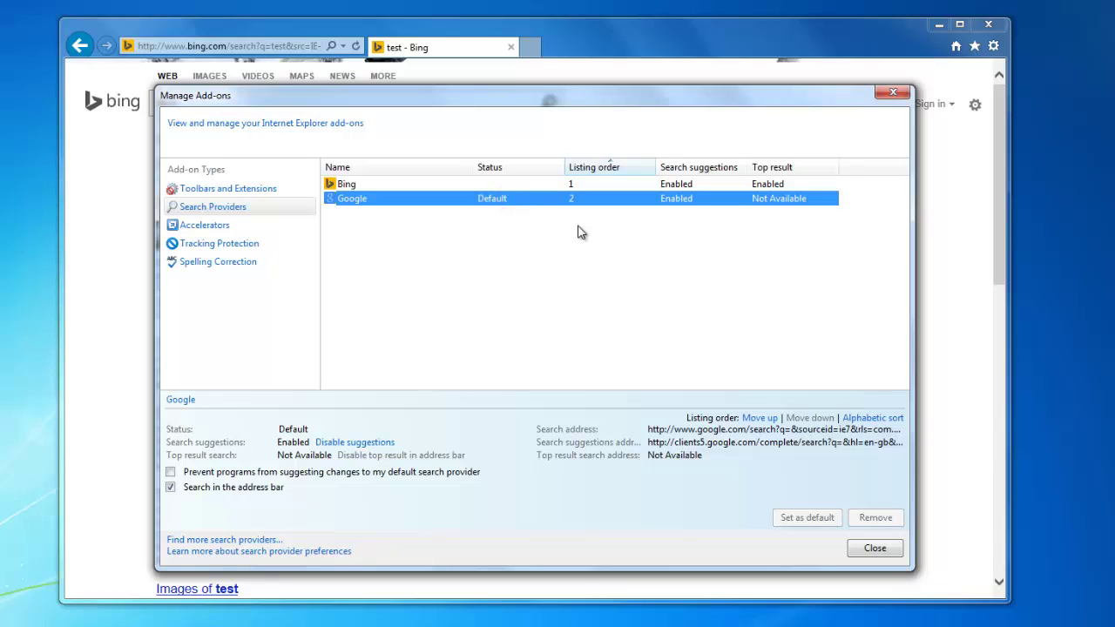
{"action": "left_click", "coordinate": [497, 185]}
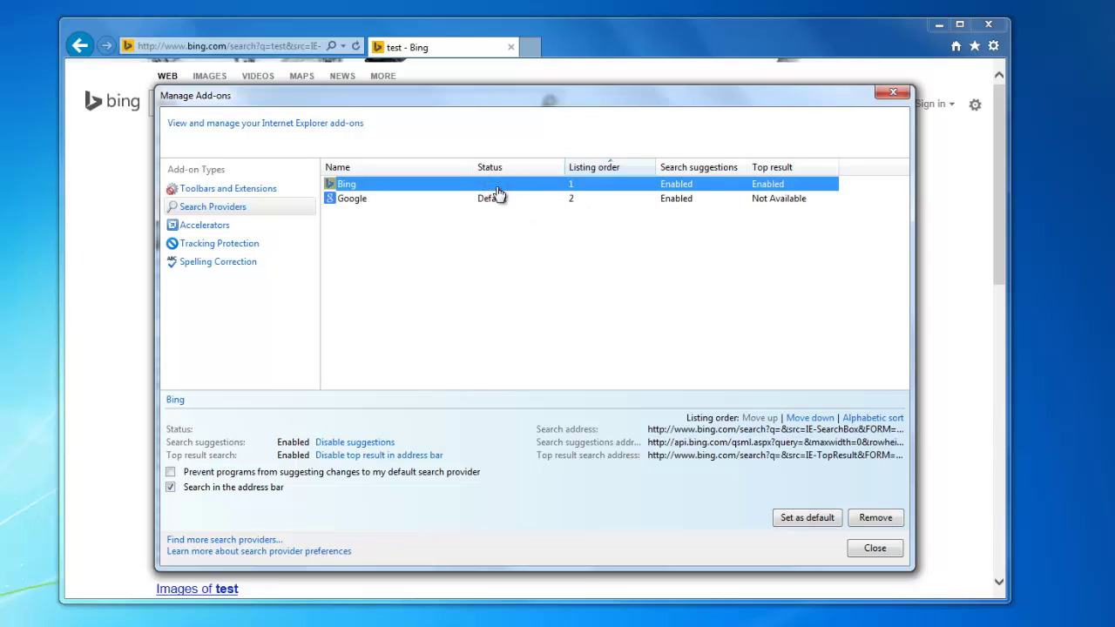
{"action": "left_click", "coordinate": [876, 518]}
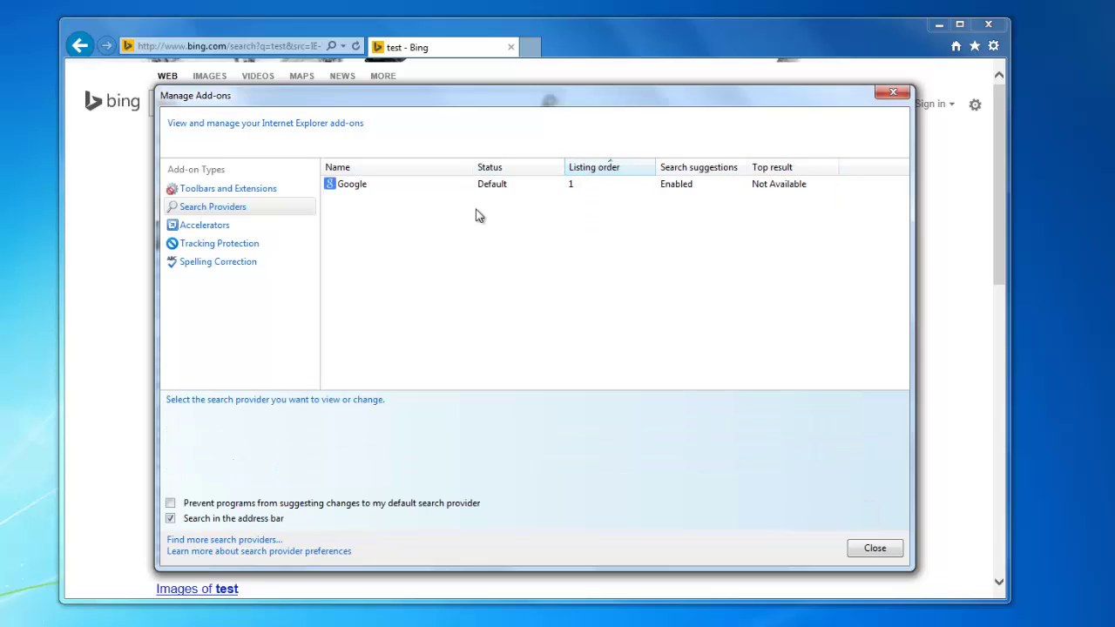
{"action": "left_click", "coordinate": [875, 548]}
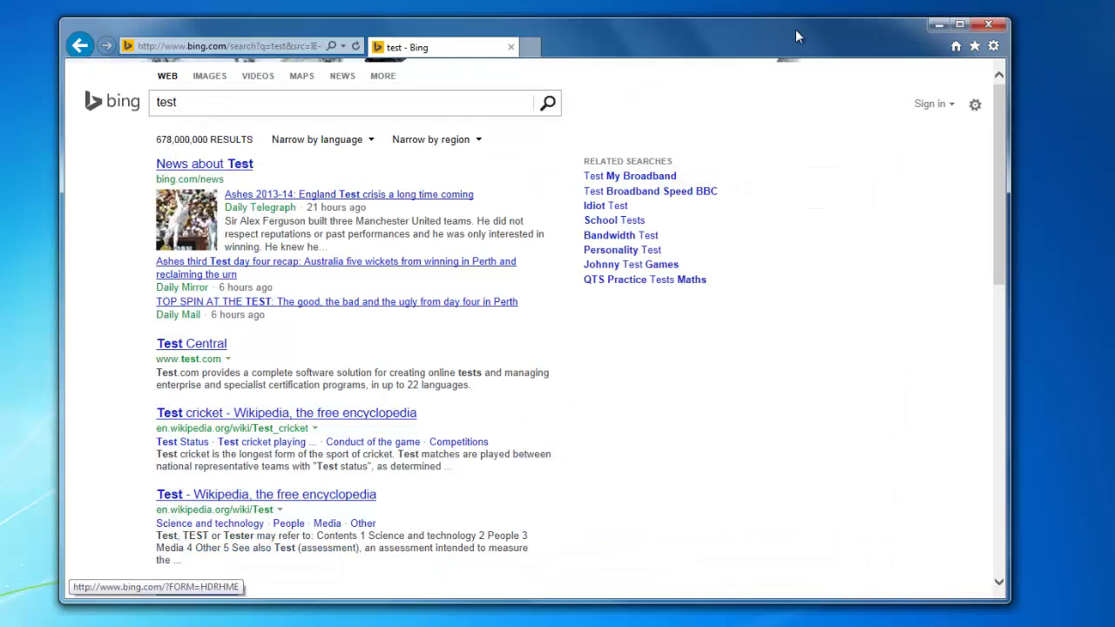
- Search 'test' from the address bar and confirm it returns Google results
{"action": "left_click", "coordinate": [291, 44]}
{"action": "key", "text": "Delete"}
{"action": "type", "text": "test"}
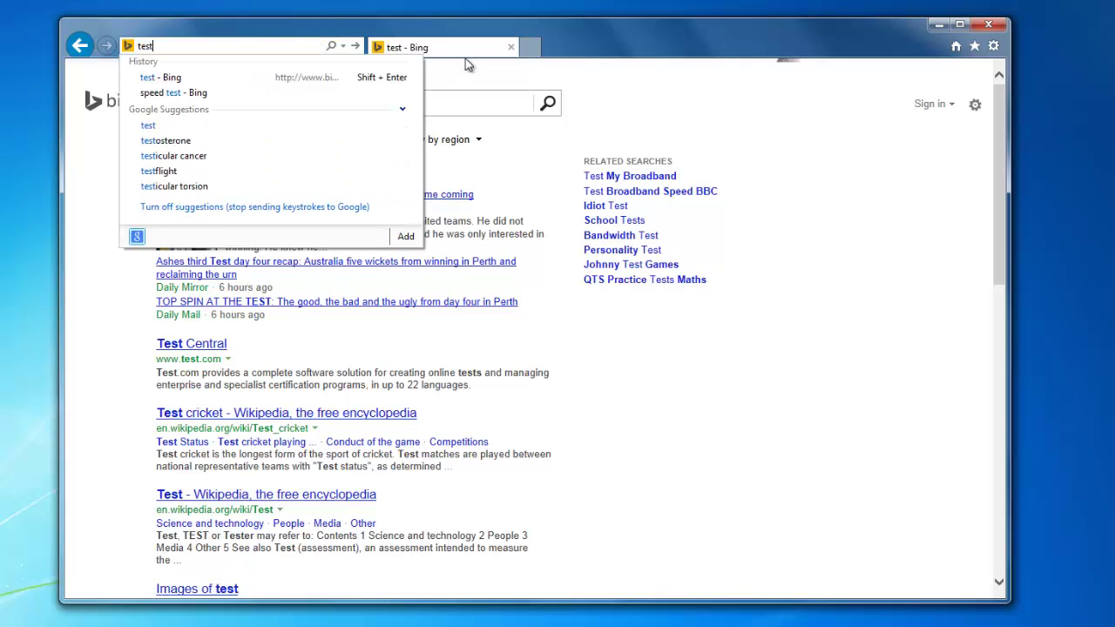
{"action": "key", "text": "Return"}
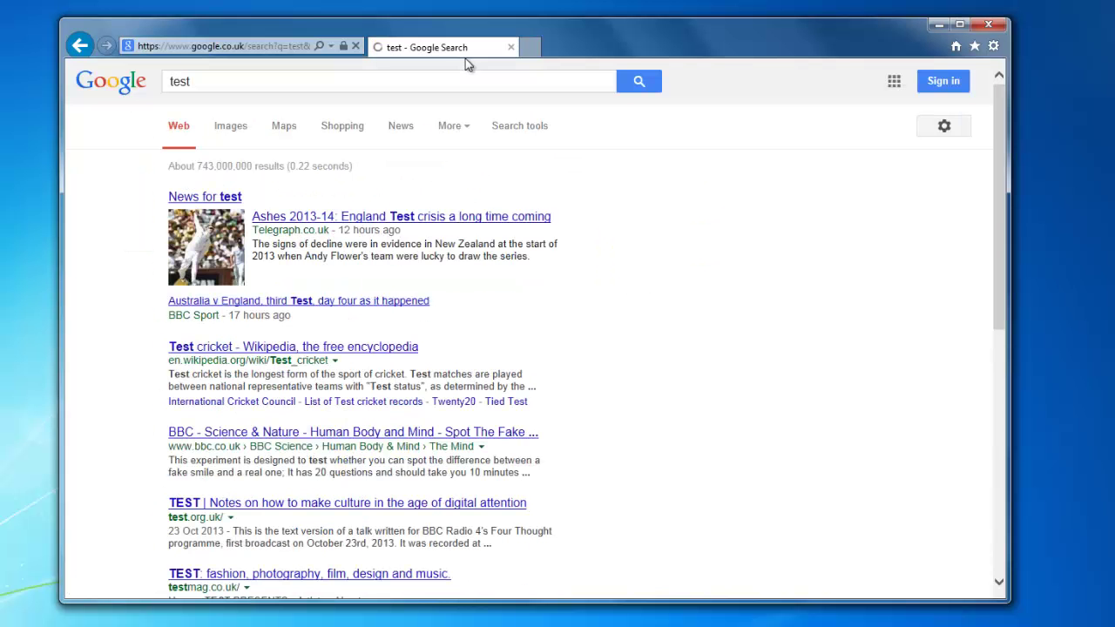
- Search 'speed test' from the address bar, then return to the Google UK homepage
{"action": "left_click", "coordinate": [288, 49]}
{"action": "type", "text": "speed test"}
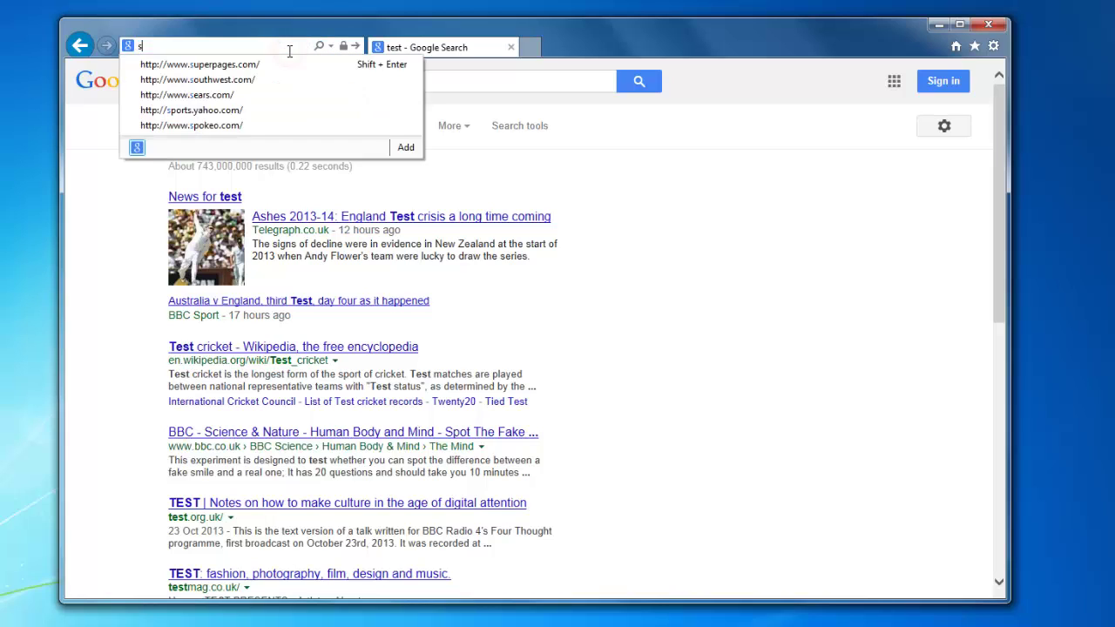
{"action": "key", "text": "Return"}
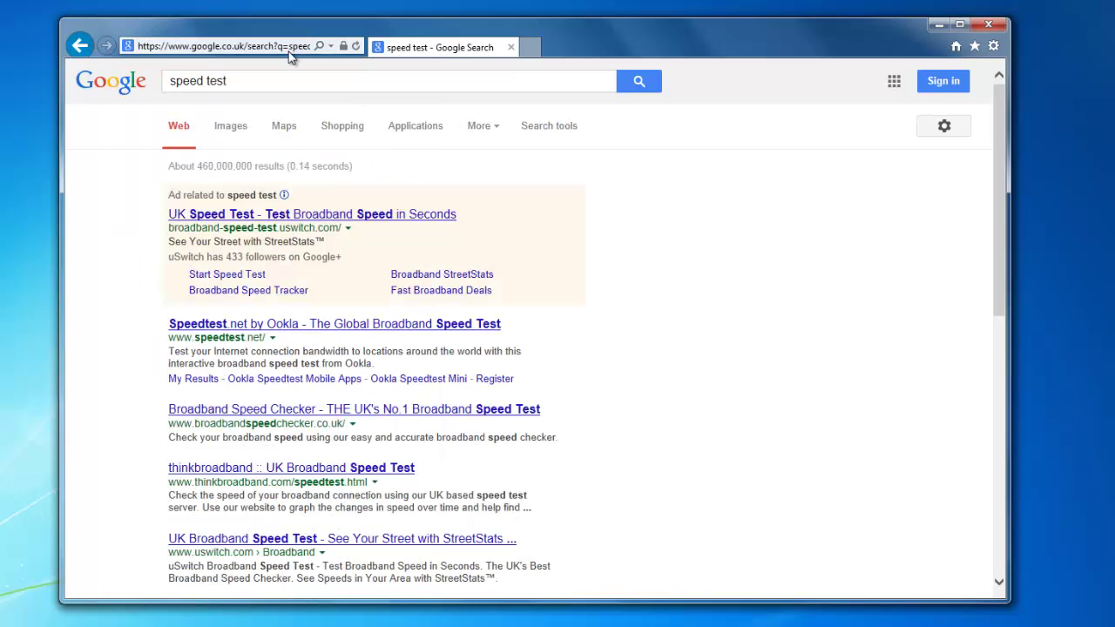
{"action": "left_click", "coordinate": [289, 49]}
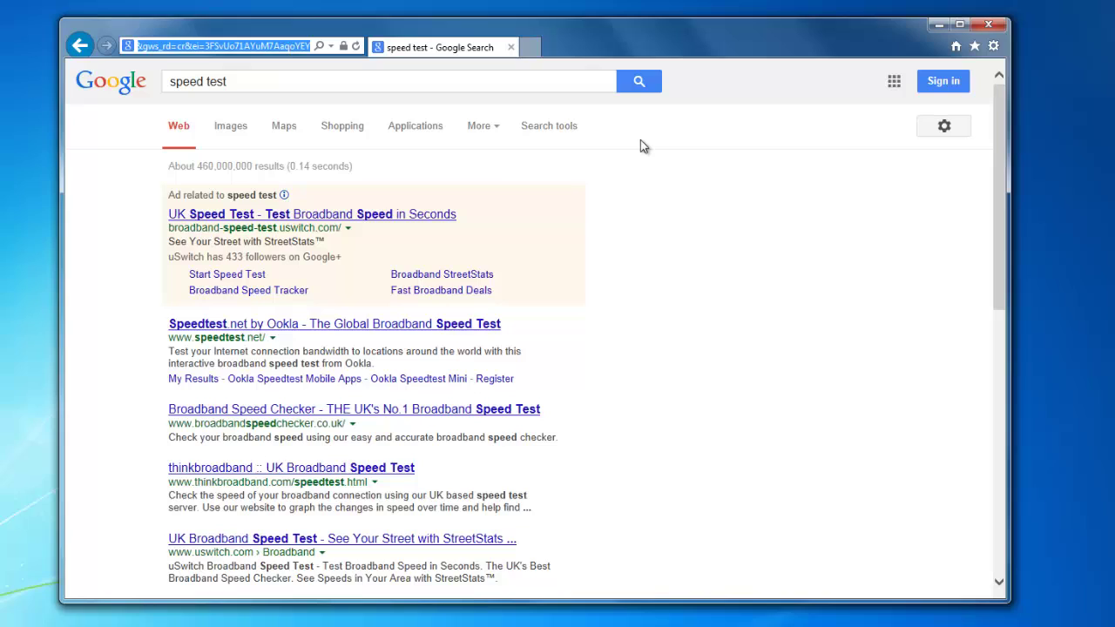
{"action": "left_click", "coordinate": [954, 48]}
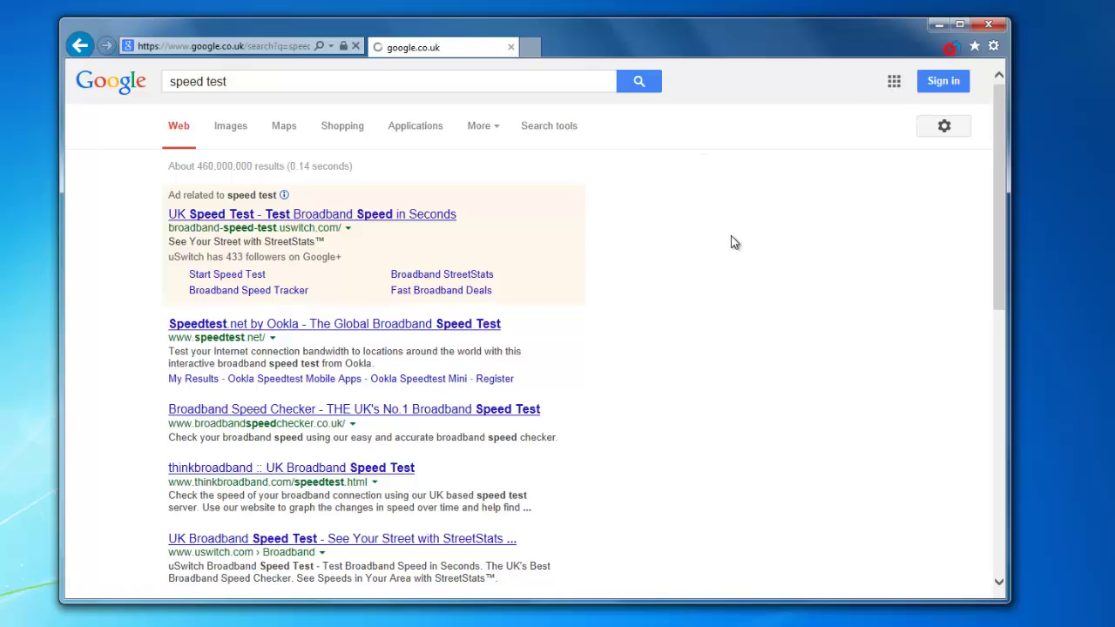
{"action": "left_click", "coordinate": [717, 429]}
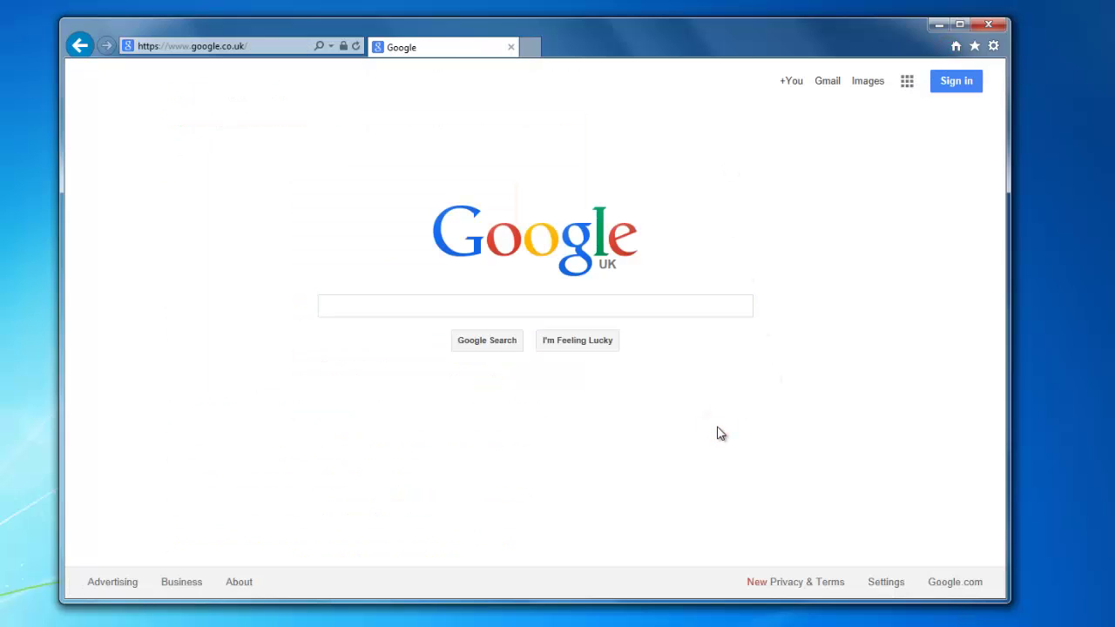